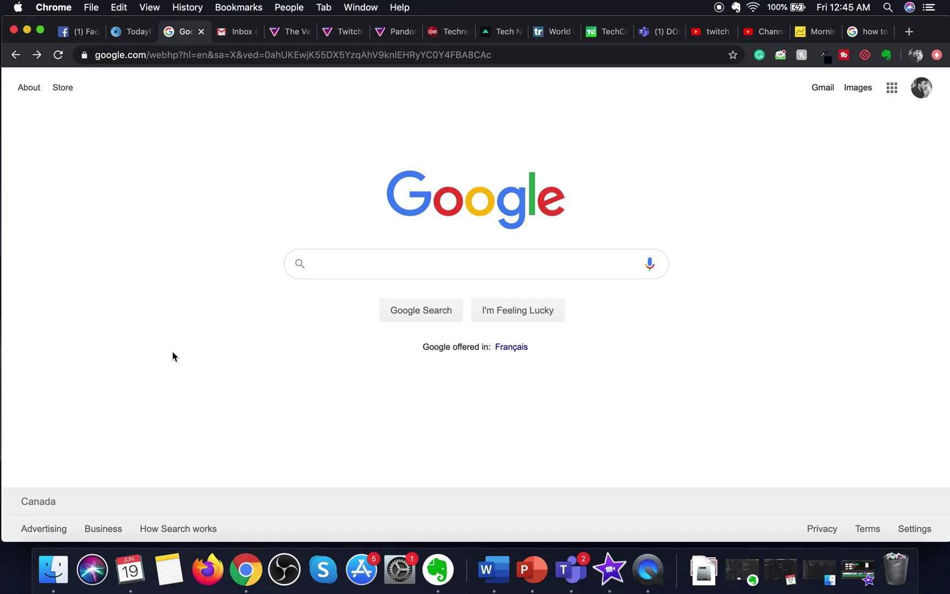
Switch to the Chrome tab showing the google.com homepage to start a new search
left_click(351, 266)
Search Google for 'twitch studio' via the suggestion and open the Download Twitch Studio result
type("twitch")
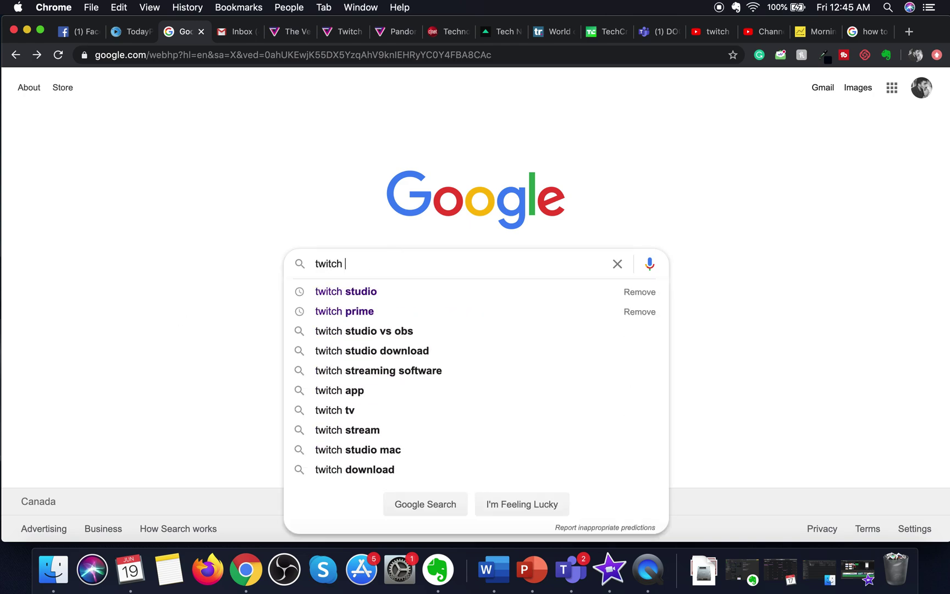
key("Down")
key("Return")
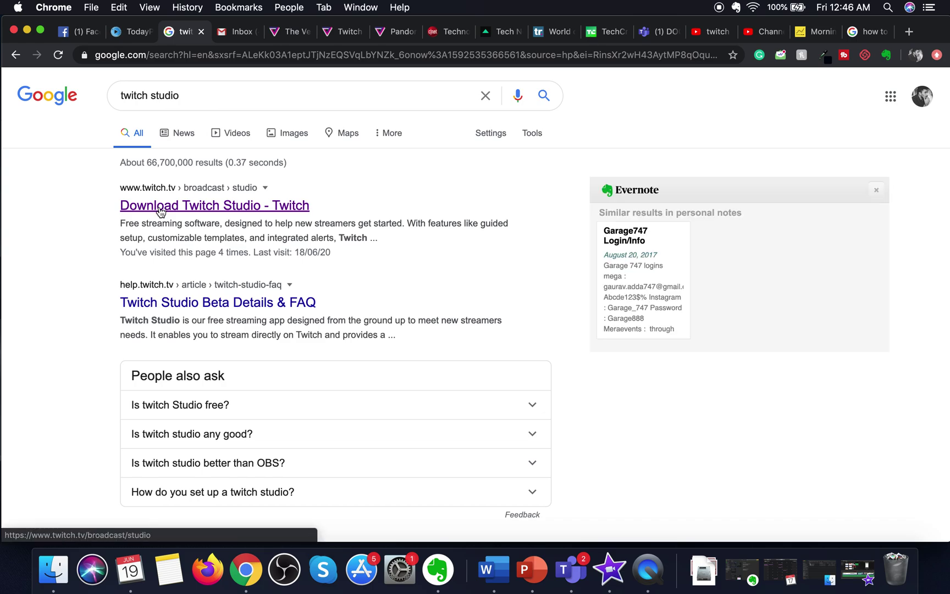
left_click(160, 212)
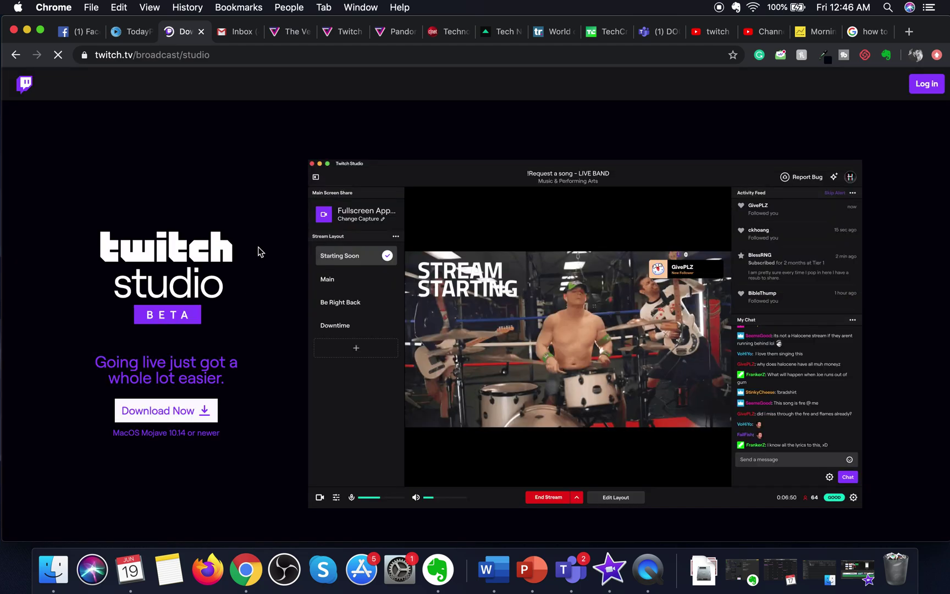
Scroll down to the Download Now panel for macOS Mojave 10.14 or newer, then back to the hero section
scroll(280, 385, "down", 3)
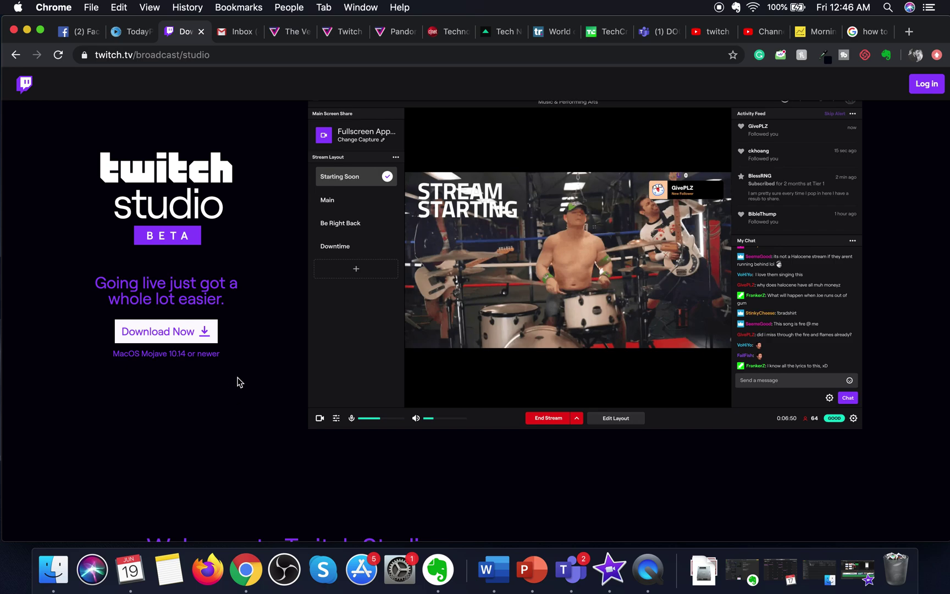
scroll(214, 427, "down", 3)
scroll(215, 428, "down", 10)
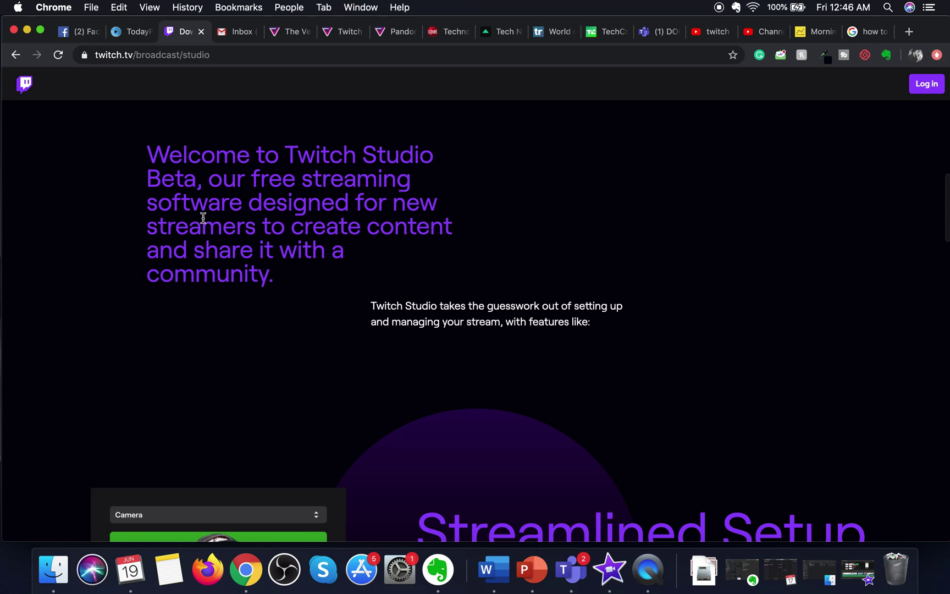
scroll(116, 443, "down", 3)
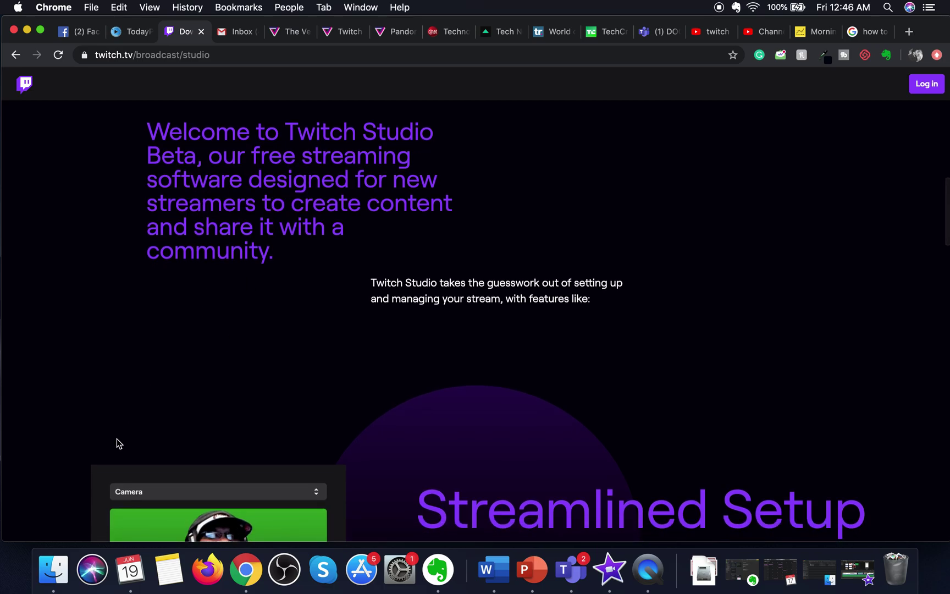
scroll(117, 440, "down", 8)
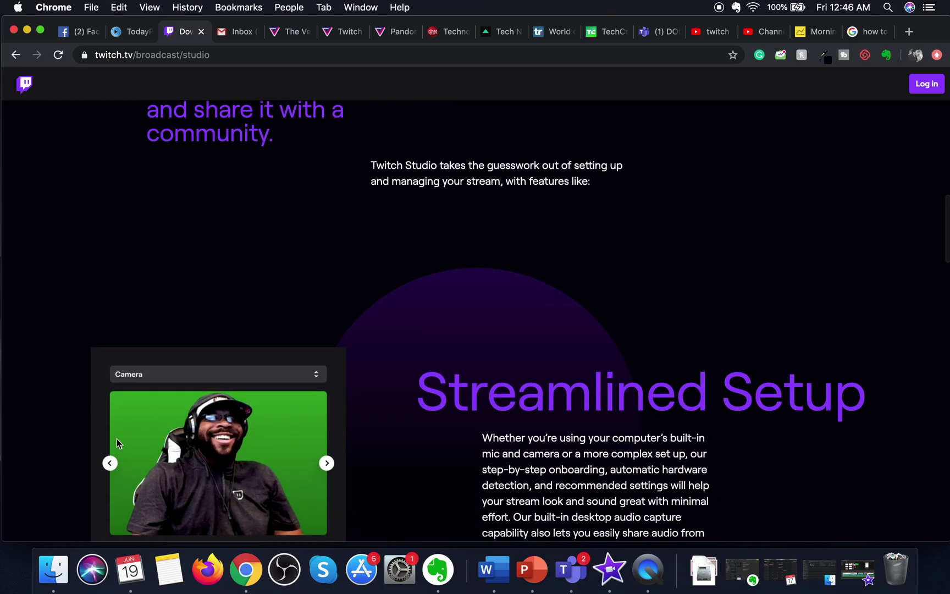
scroll(117, 443, "down", 4)
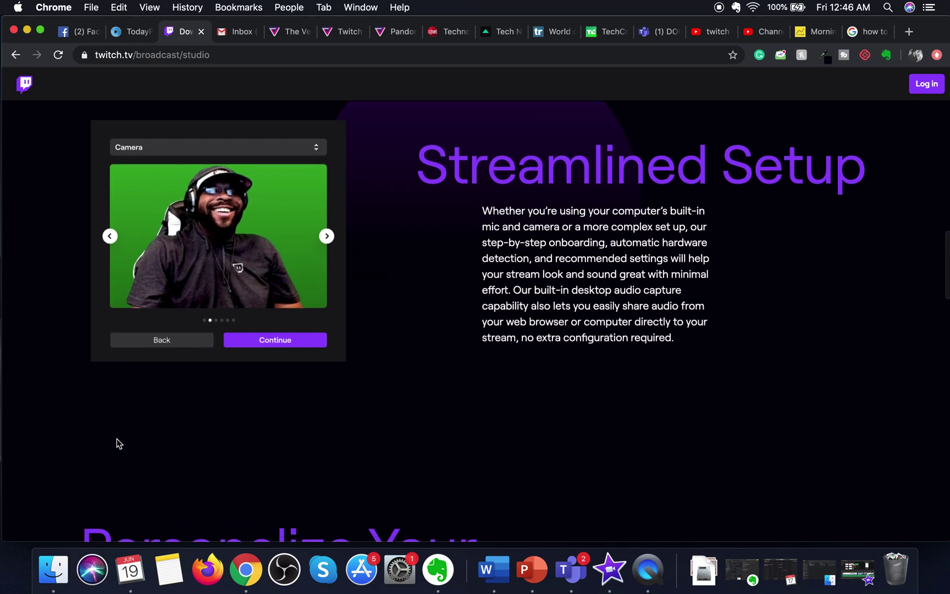
scroll(117, 443, "down", 7)
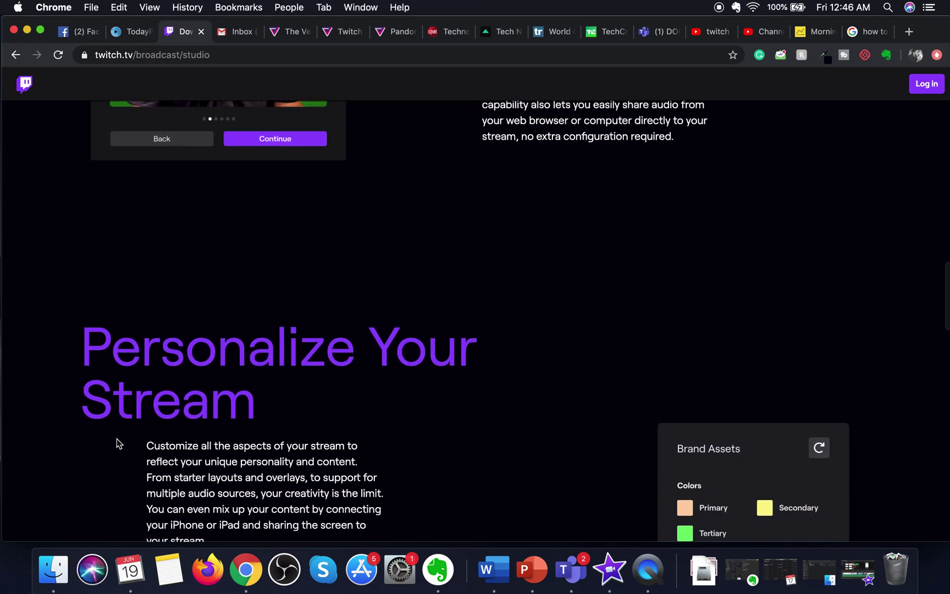
scroll(116, 443, "down", 3)
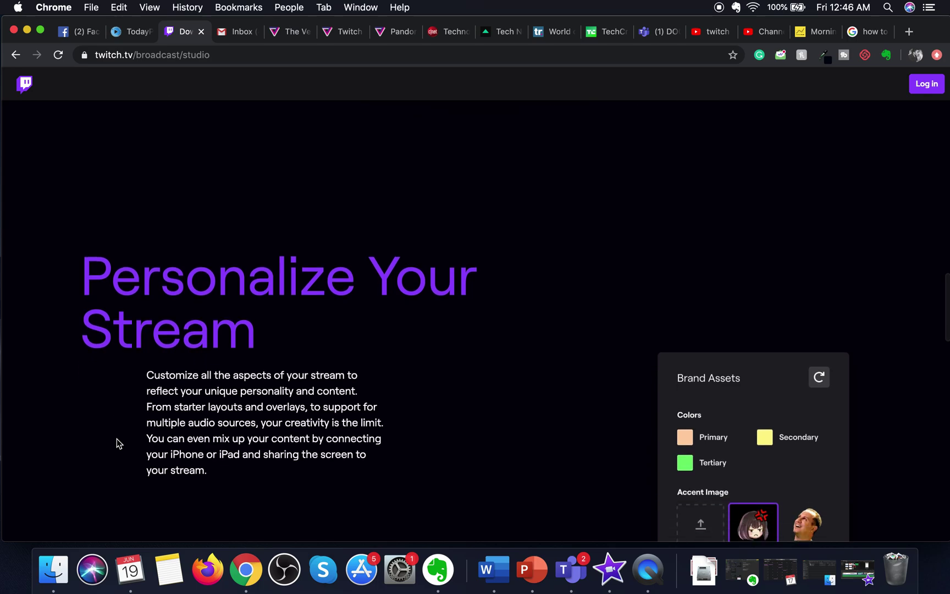
scroll(116, 443, "down", 8)
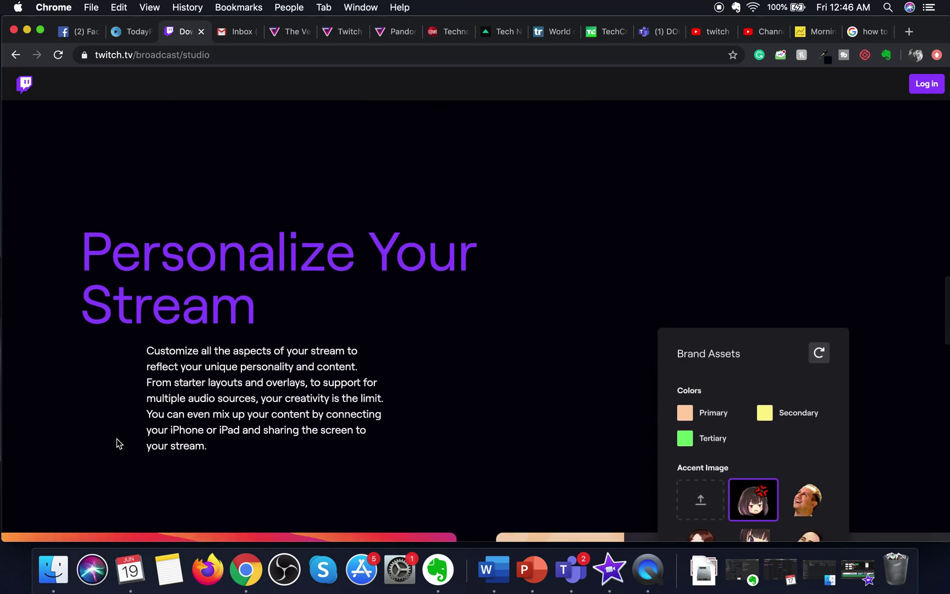
scroll(117, 439, "down", 8)
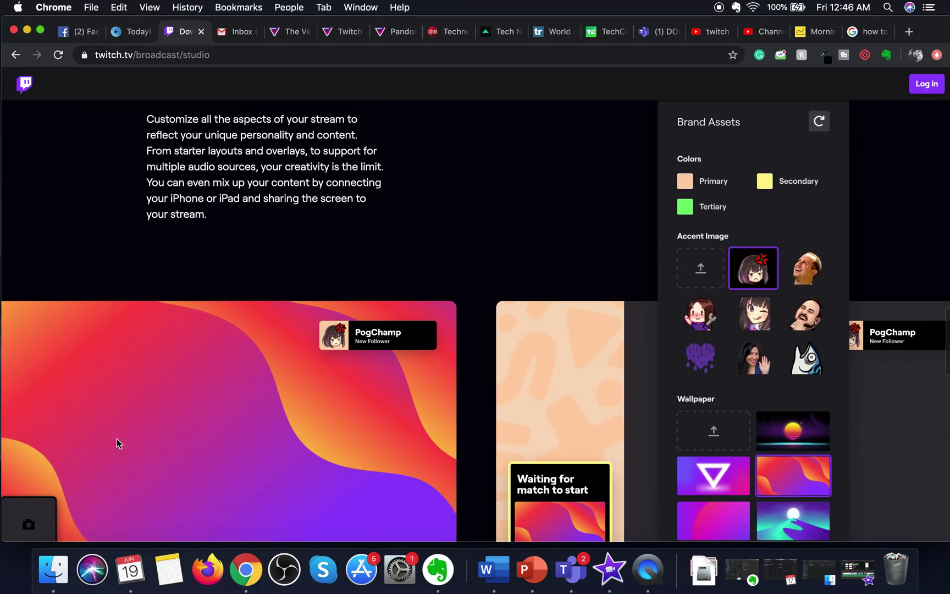
scroll(117, 443, "down", 2)
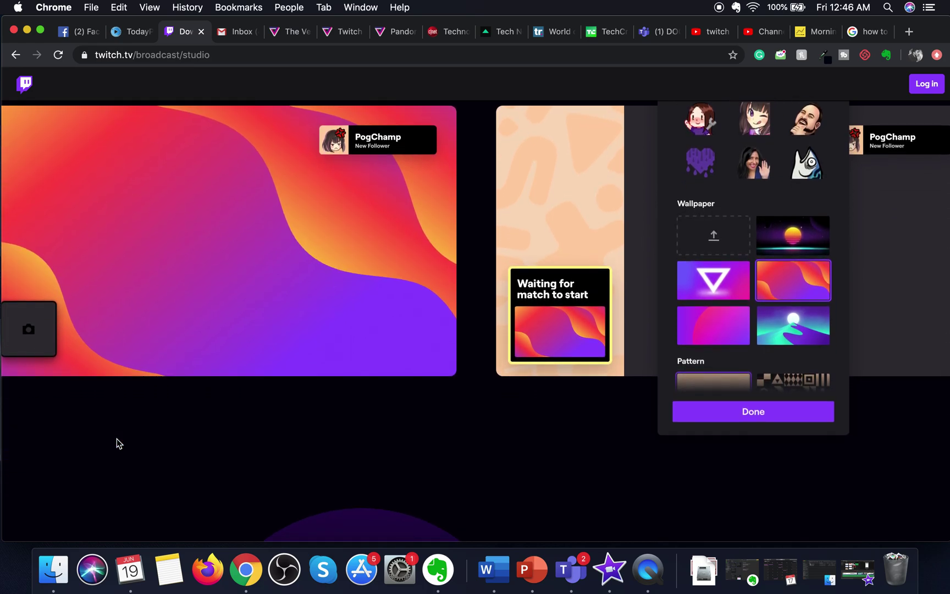
scroll(116, 444, "down", 3)
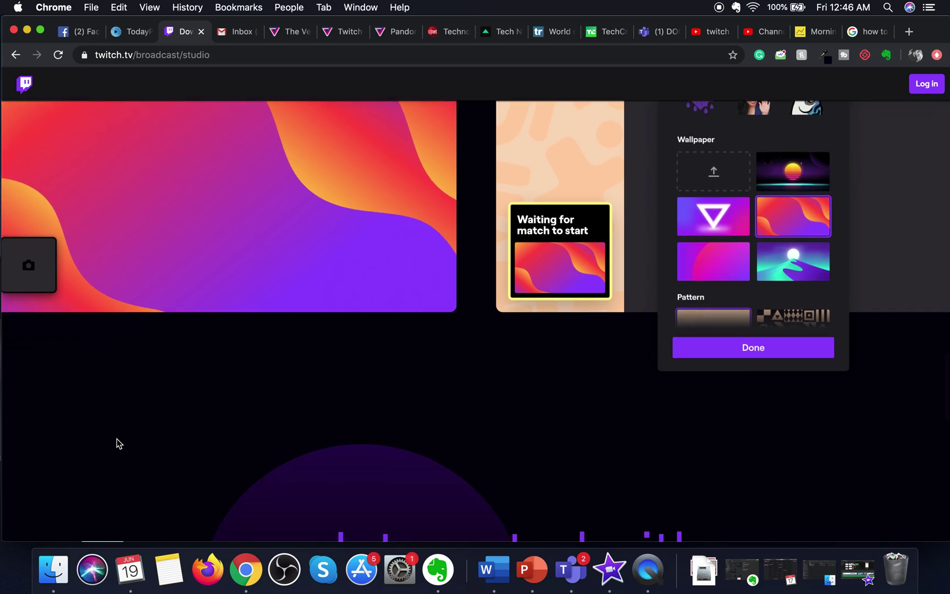
scroll(117, 443, "down", 2)
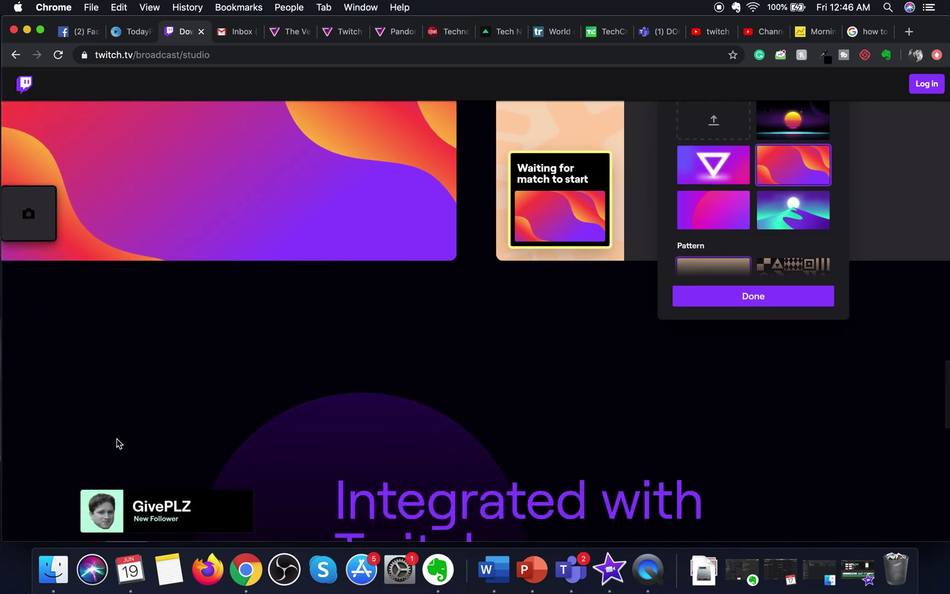
scroll(272, 440, "down", 4)
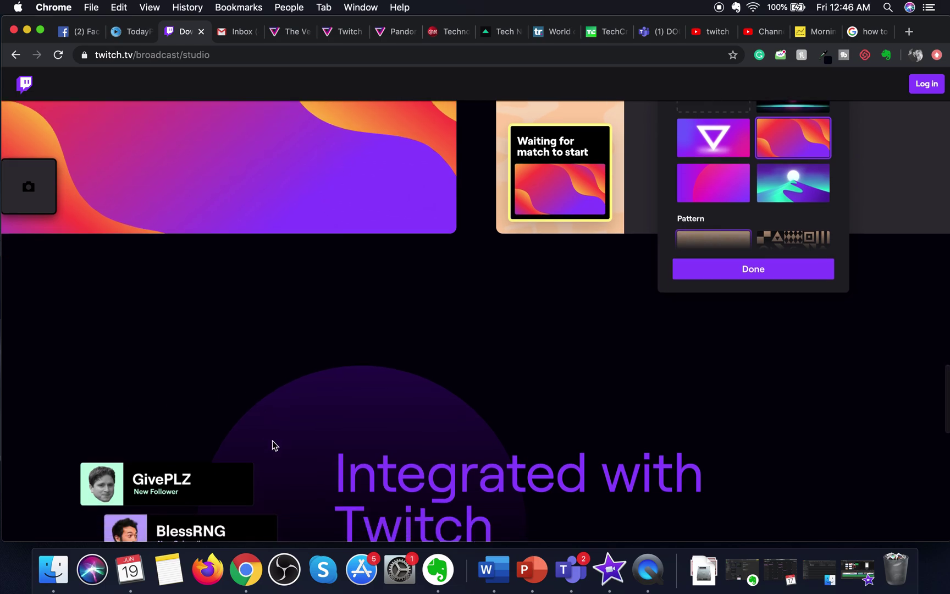
scroll(272, 441, "down", 2)
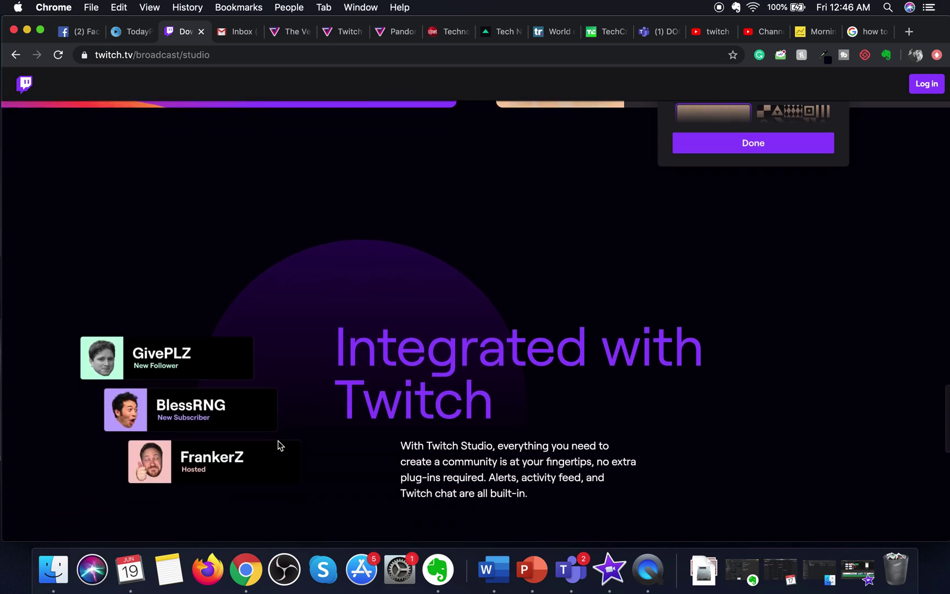
scroll(301, 466, "down", 8)
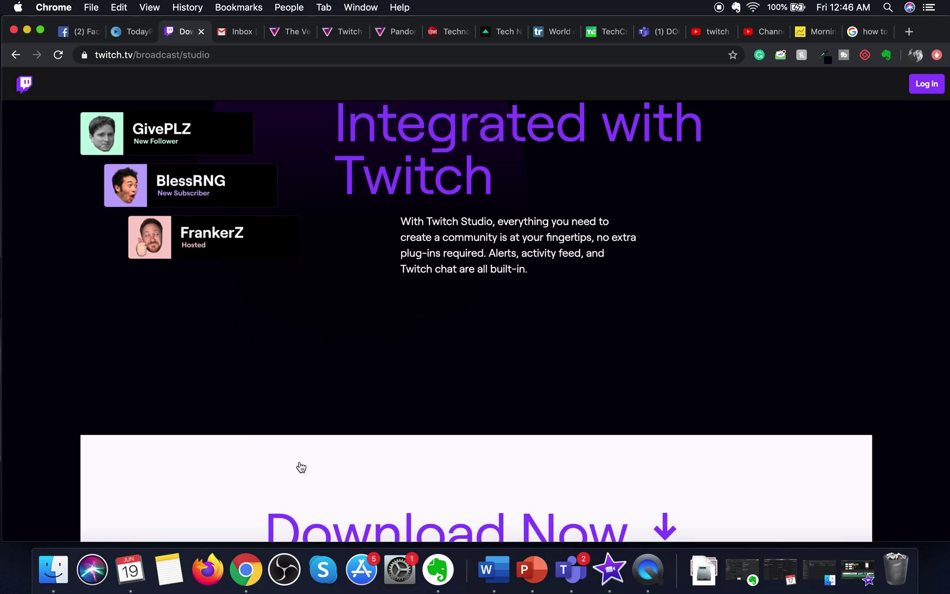
scroll(302, 467, "down", 2)
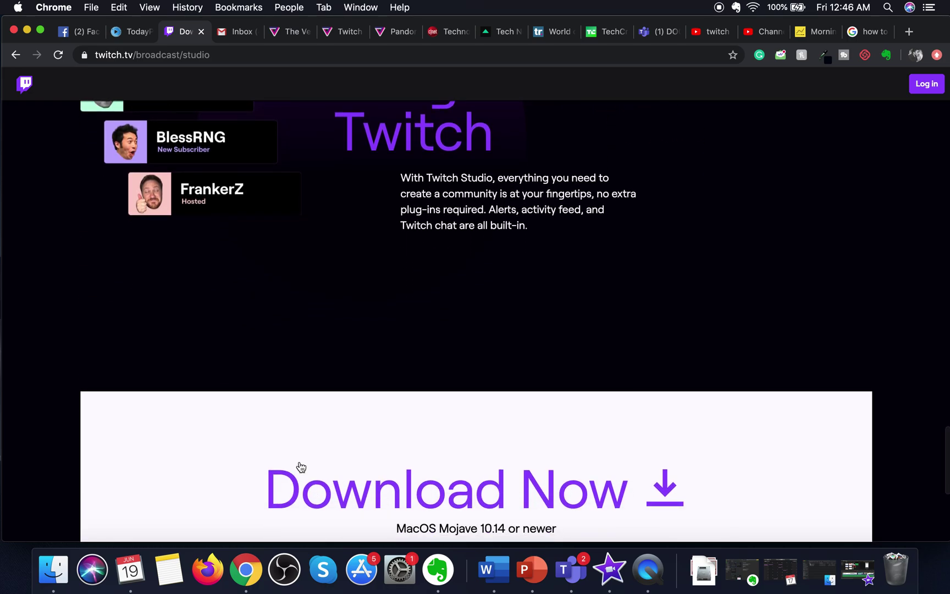
scroll(301, 468, "down", 1)
scroll(302, 467, "down", 3)
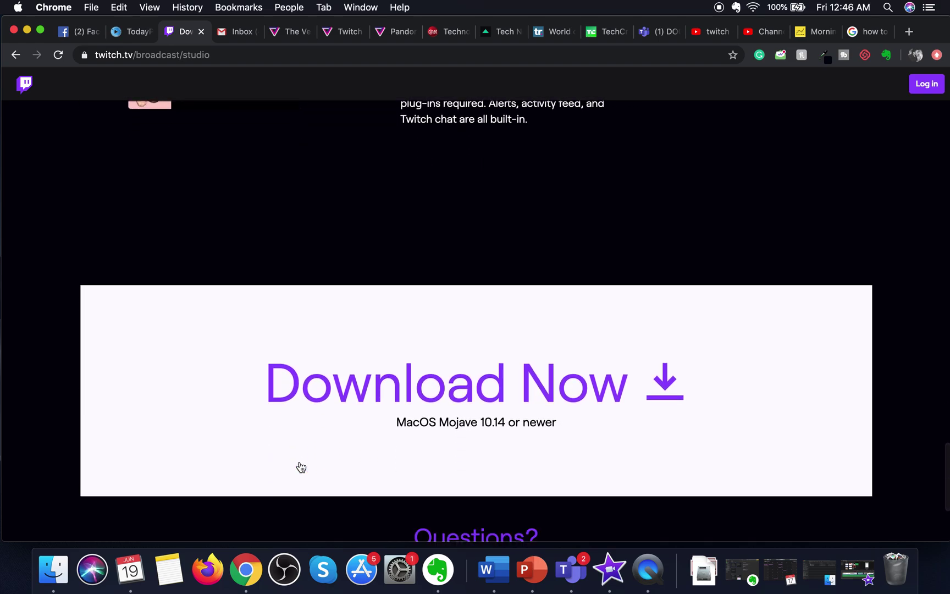
scroll(283, 392, "down", 6)
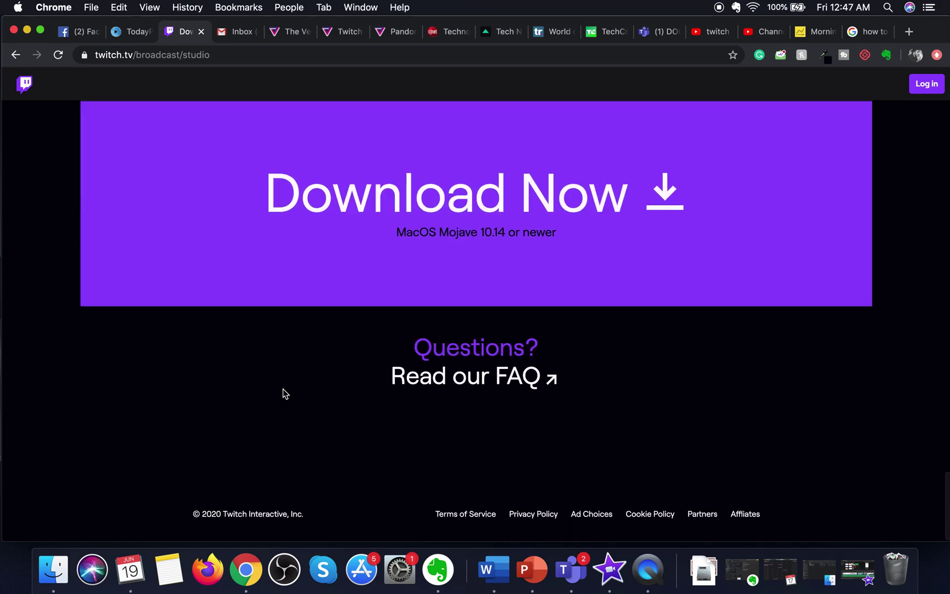
scroll(282, 393, "up", 3)
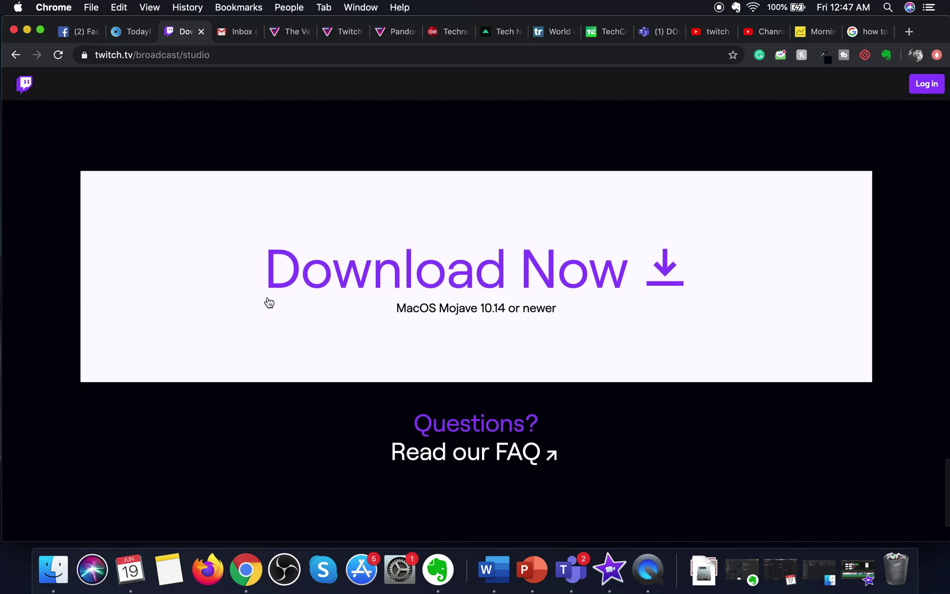
scroll(269, 303, "down", 4)
scroll(269, 301, "up", 15)
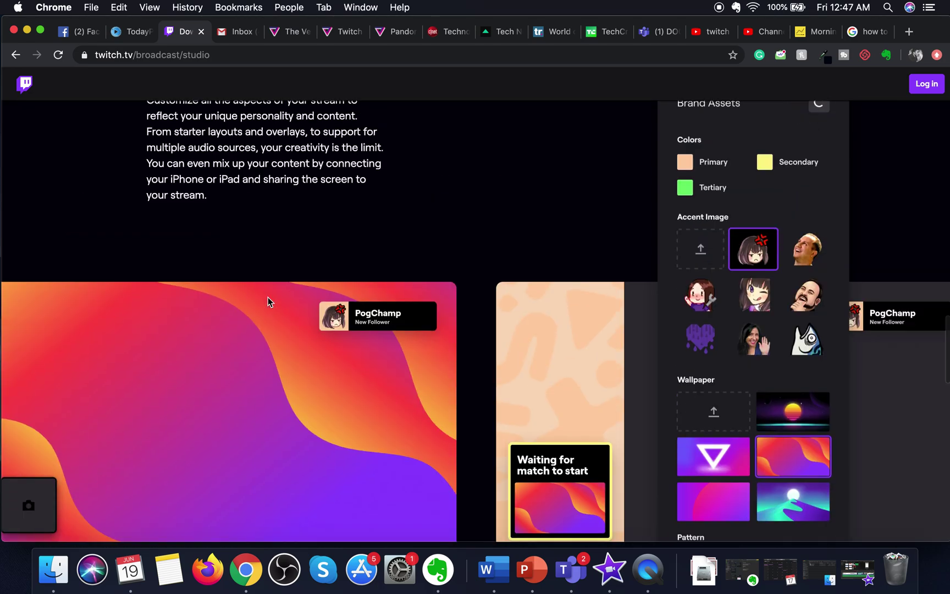
scroll(268, 299, "up", 15)
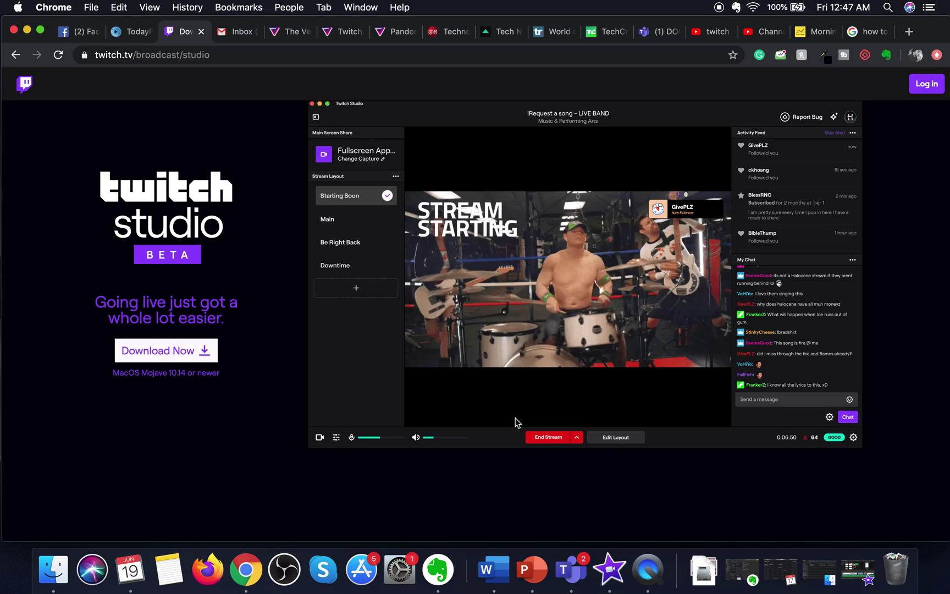
Mount the downloaded TwitchStudio .dmg from the Dock's Downloads stack
left_click(703, 576)
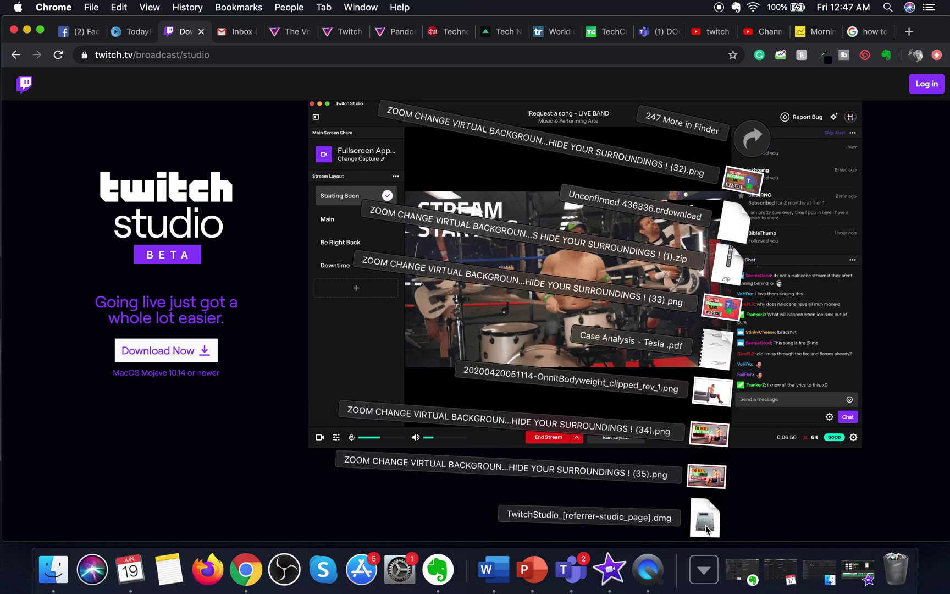
left_click(705, 525)
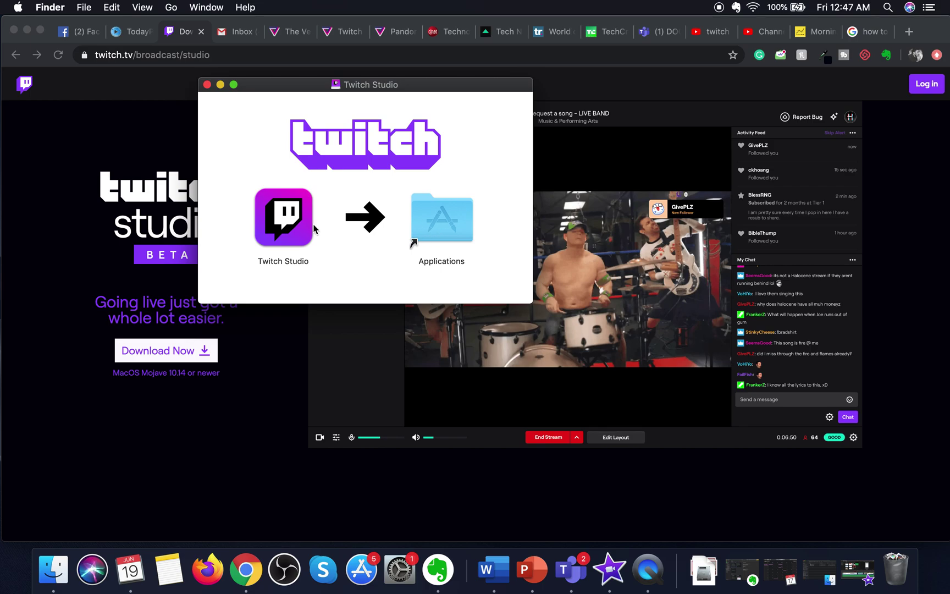
Drag Twitch Studio onto the Applications folder and select the copied app in Applications
left_click_drag(314, 229, 454, 226)
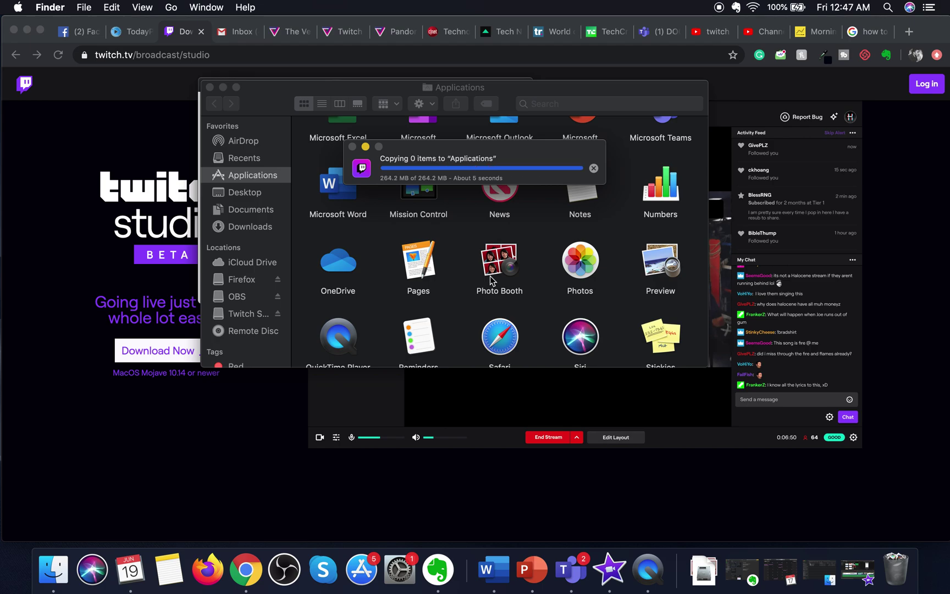
scroll(484, 303, "down", 5)
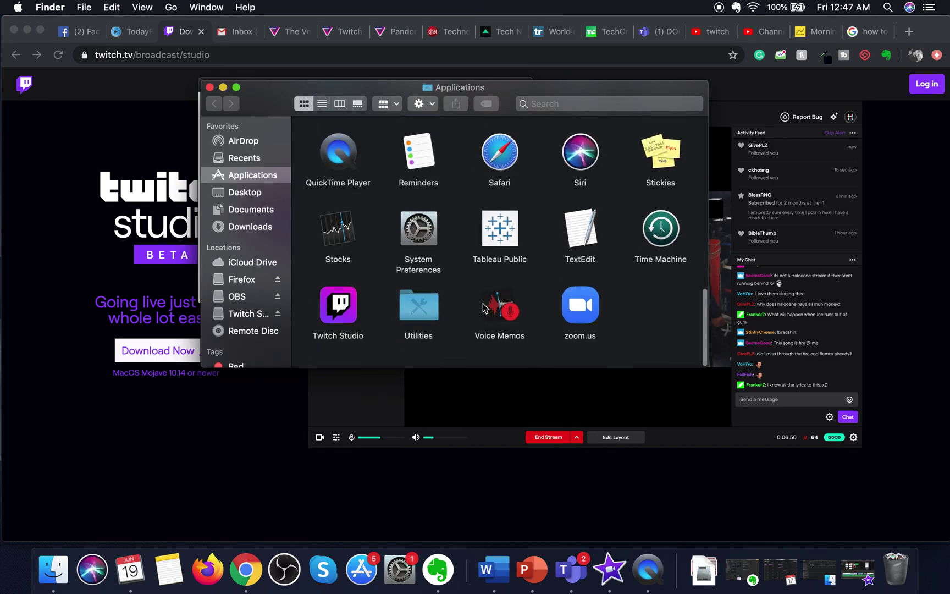
left_click(351, 321)
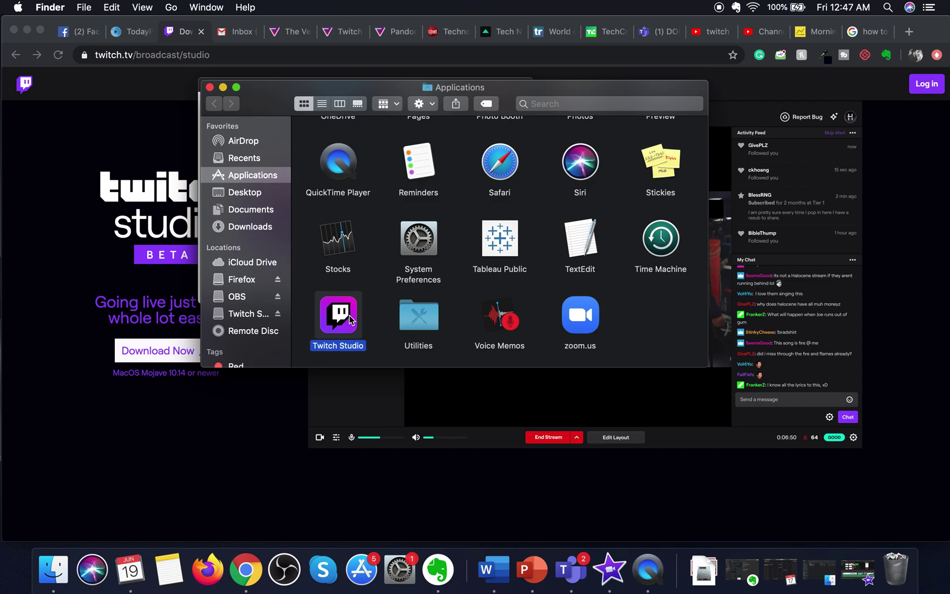
Launch Twitch Studio from Applications, allow it past the downloaded-app warning, and bring its window forward
double_click(350, 322)
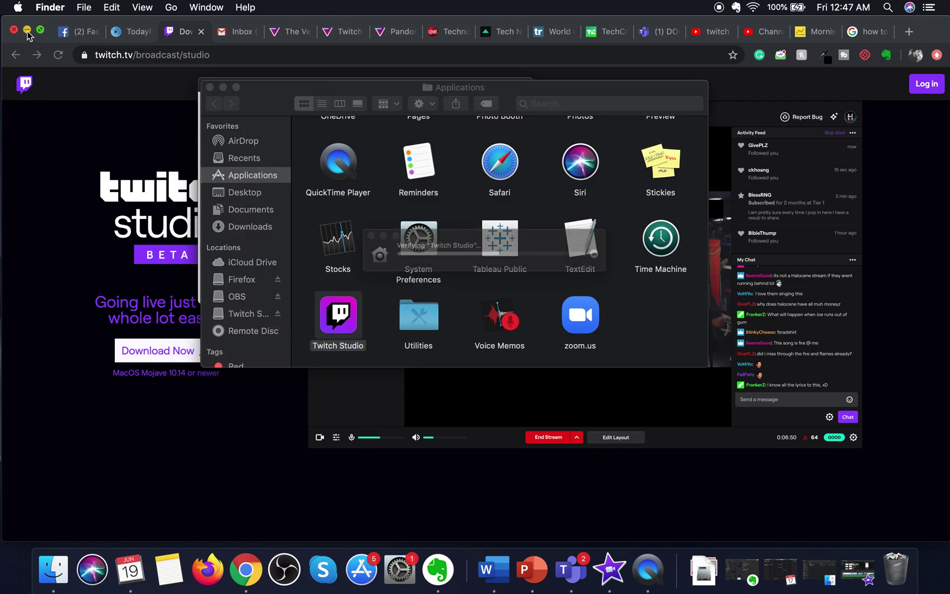
left_click(27, 31)
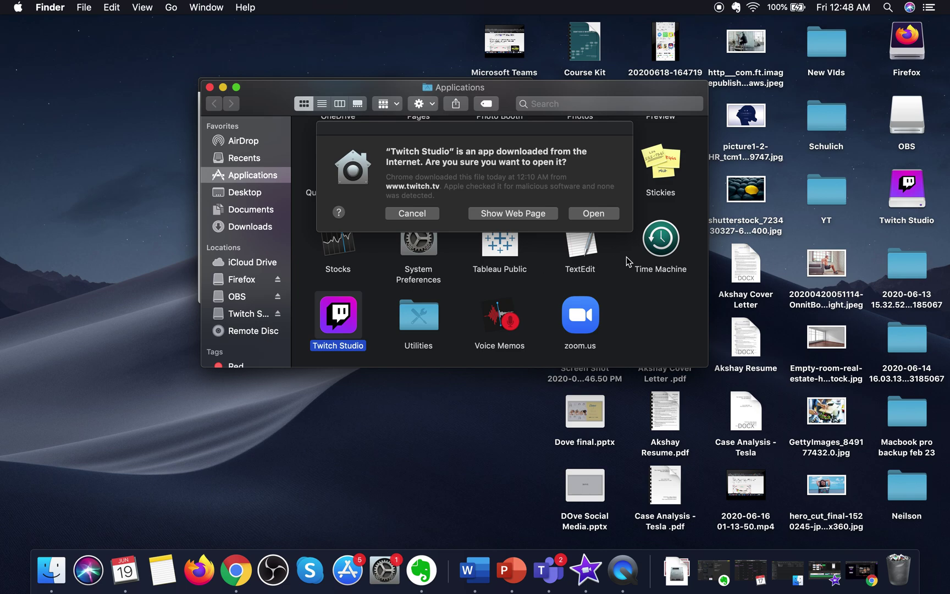
left_click(596, 214)
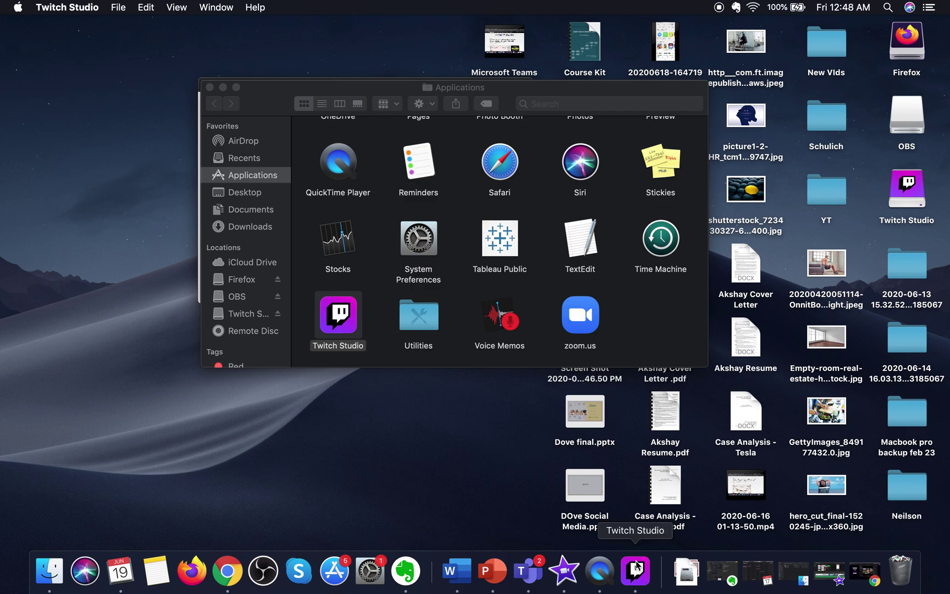
left_click(636, 571)
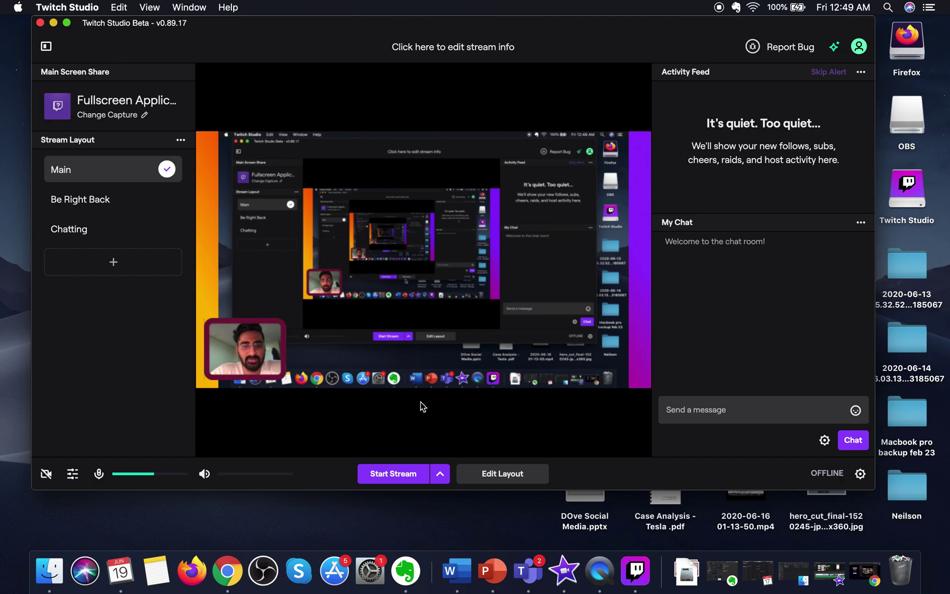
left_click(440, 476)
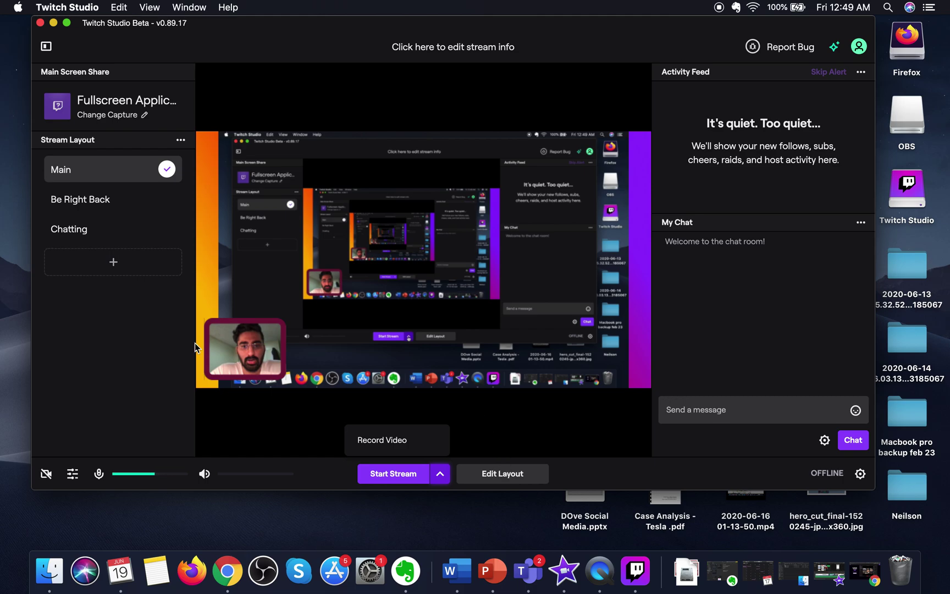
left_click(166, 329)
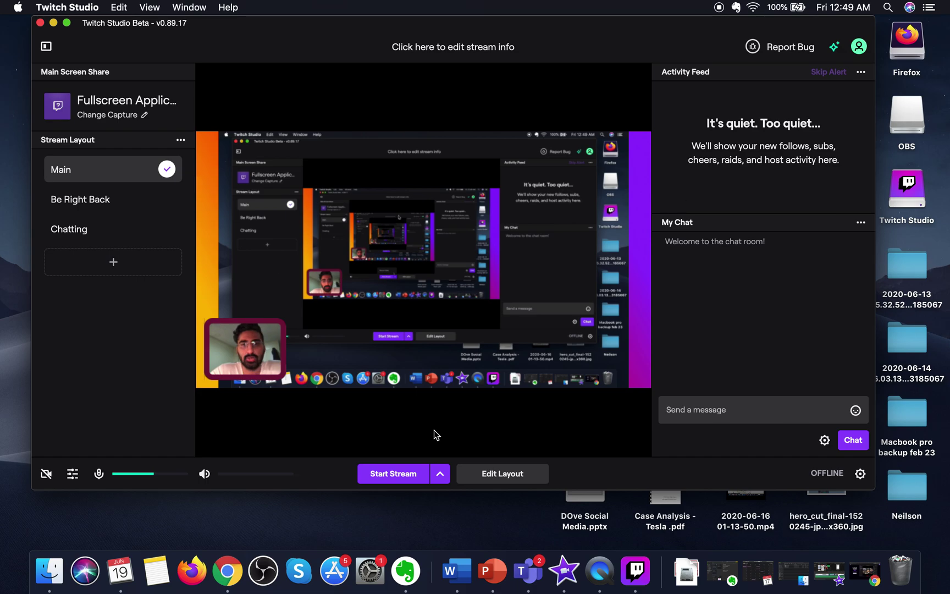
left_click(403, 479)
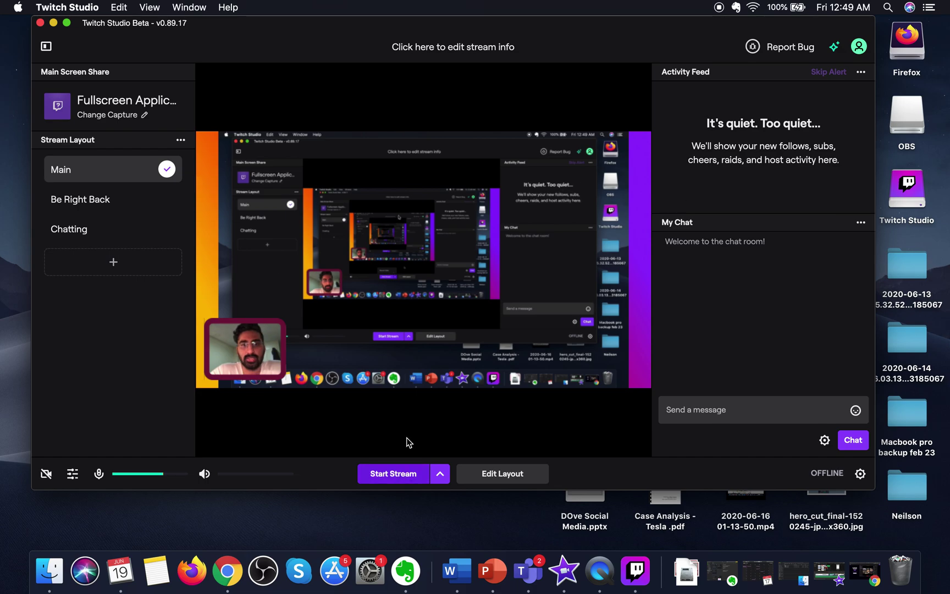